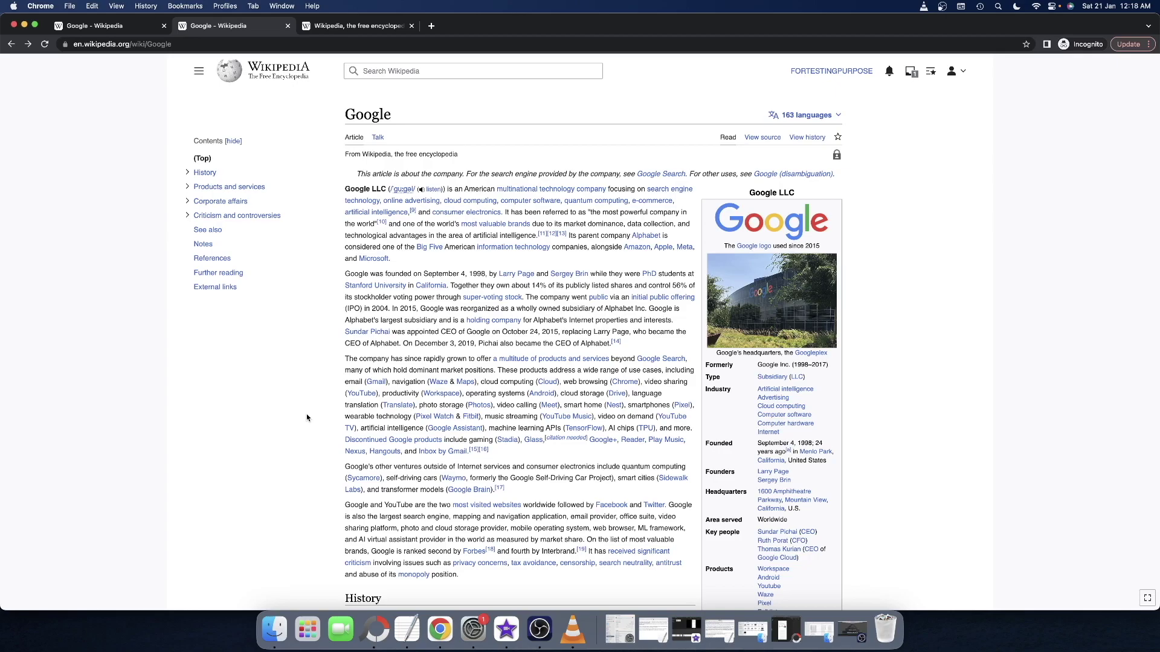
Flip between the old- and new-layout Google article tabs, scrolling each, then go to the Main Page tab
left_click(115, 26)
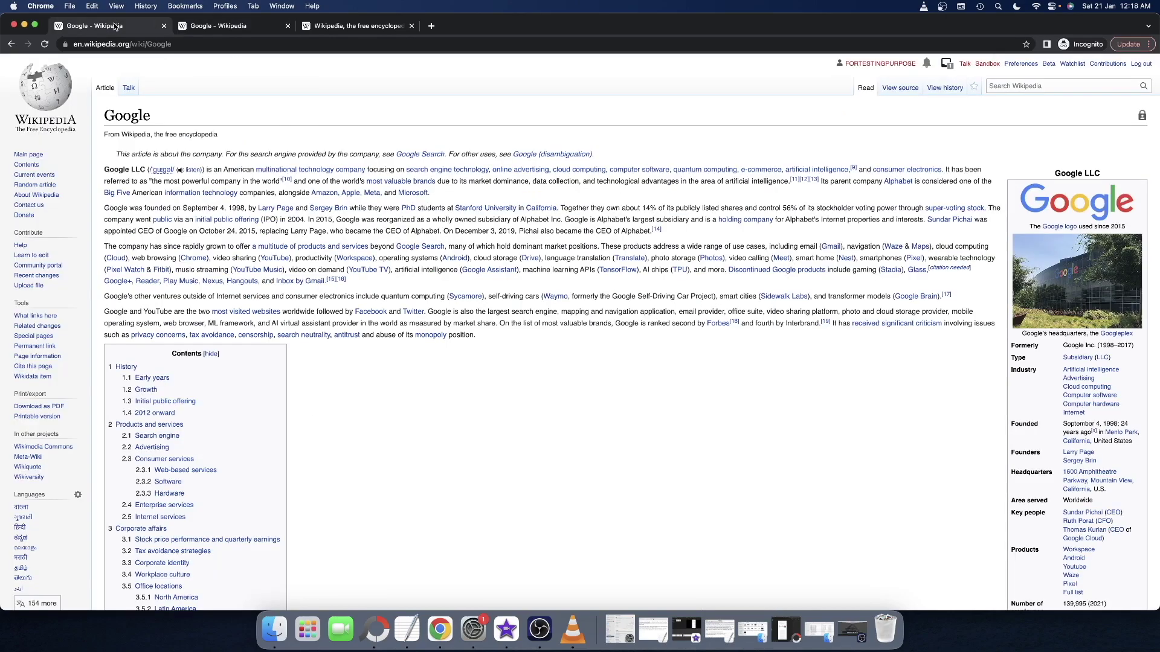
left_click(210, 27)
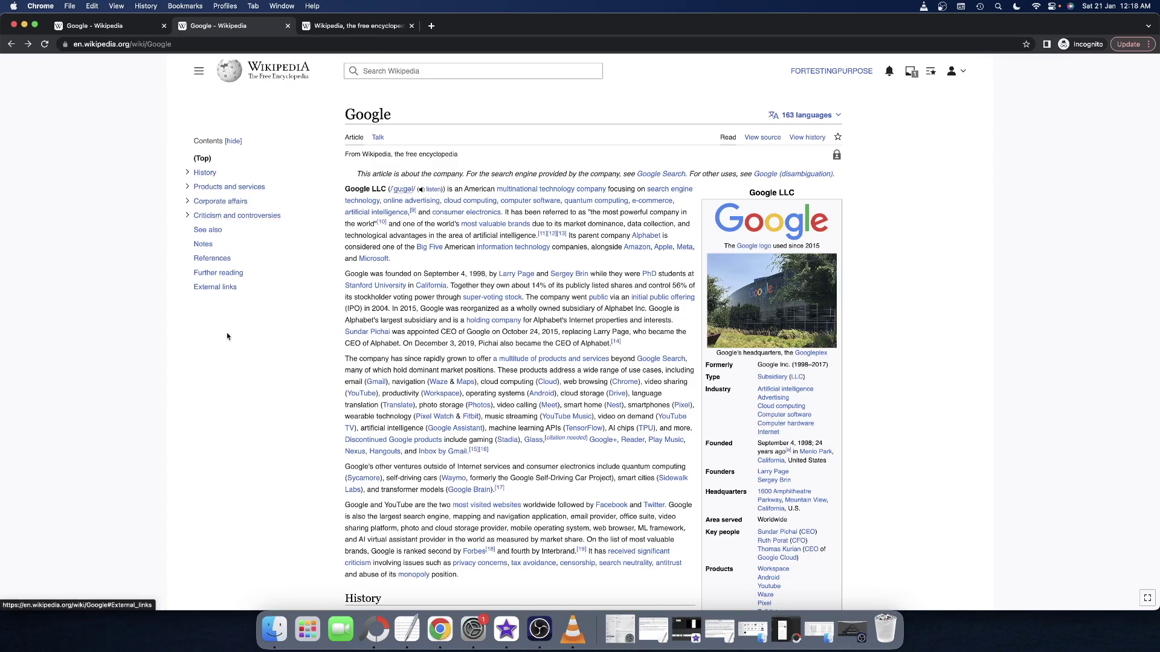
scroll(303, 339, "down", 6)
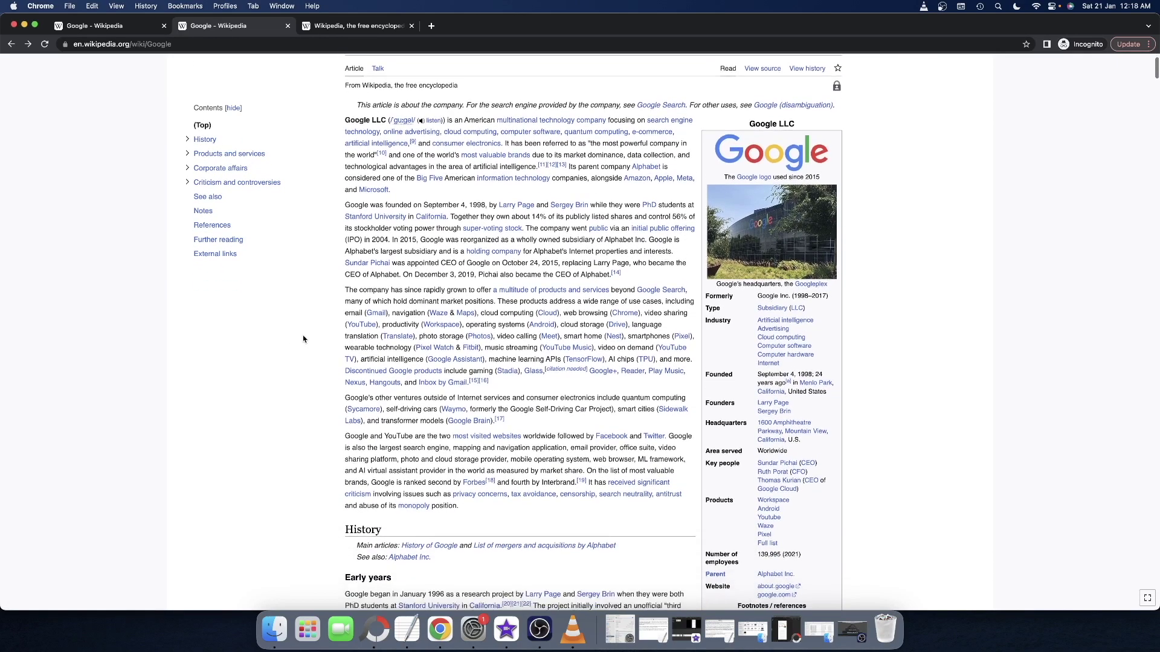
scroll(303, 339, "up", 6)
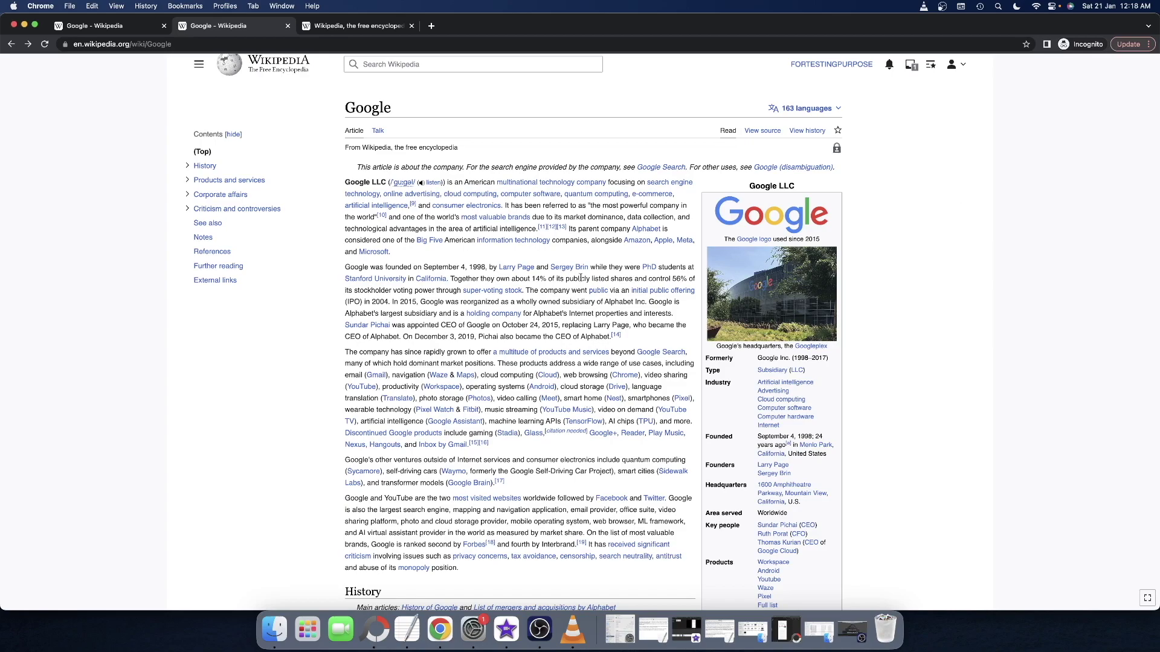
key("ctrl+shift+Tab")
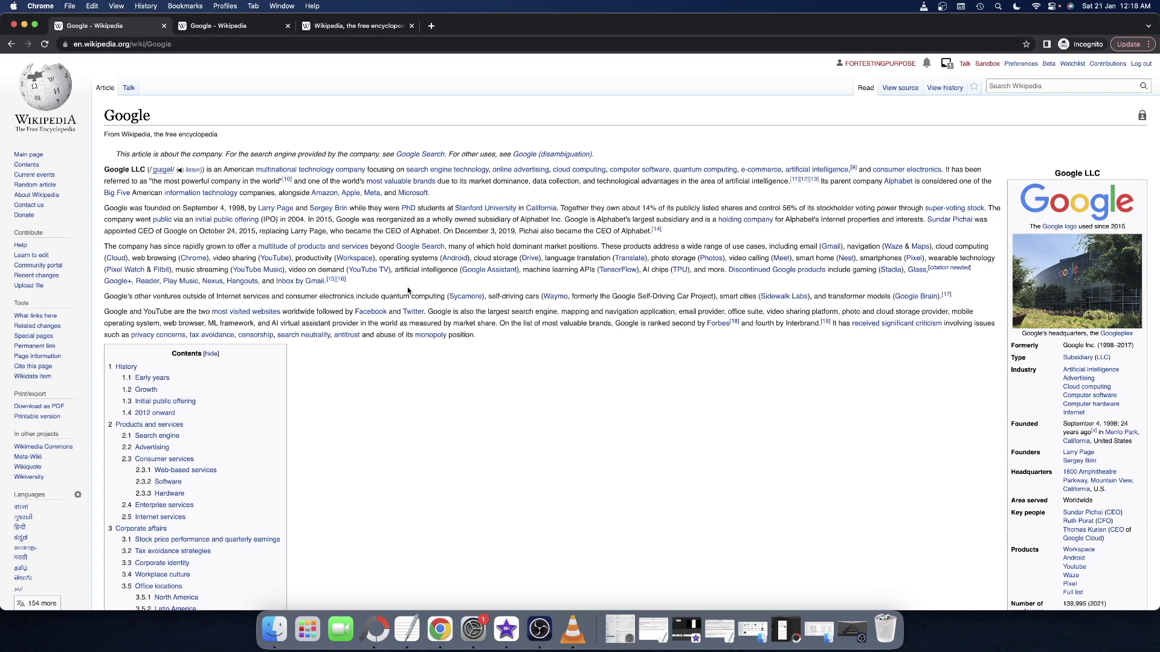
scroll(408, 291, "down", 3)
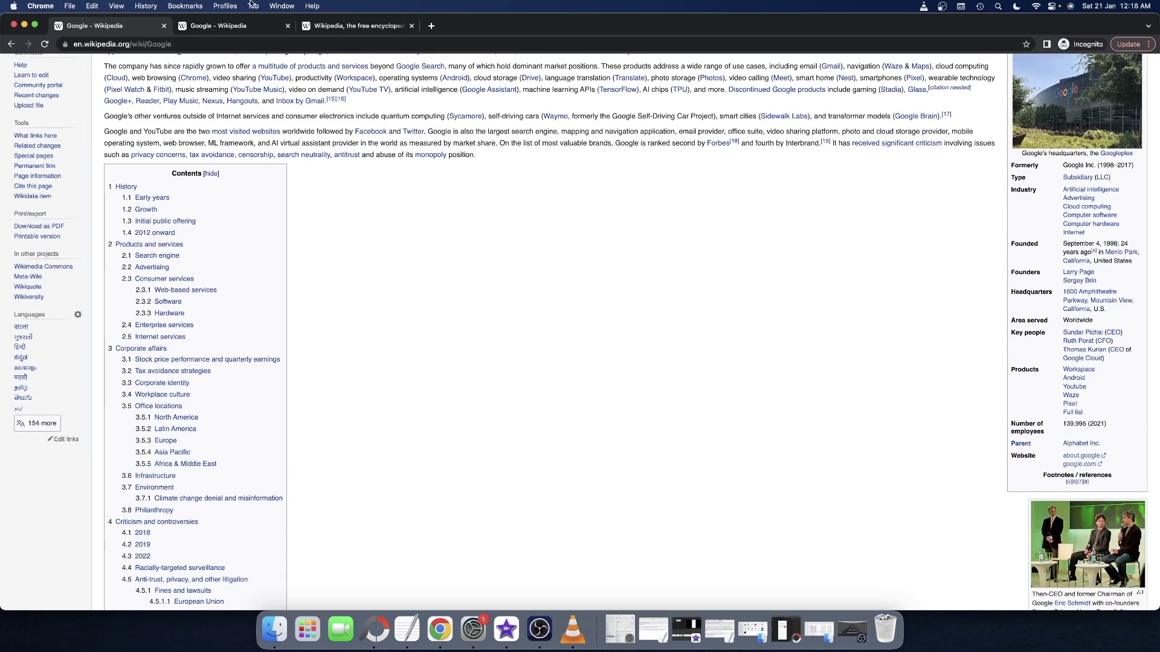
left_click(236, 25)
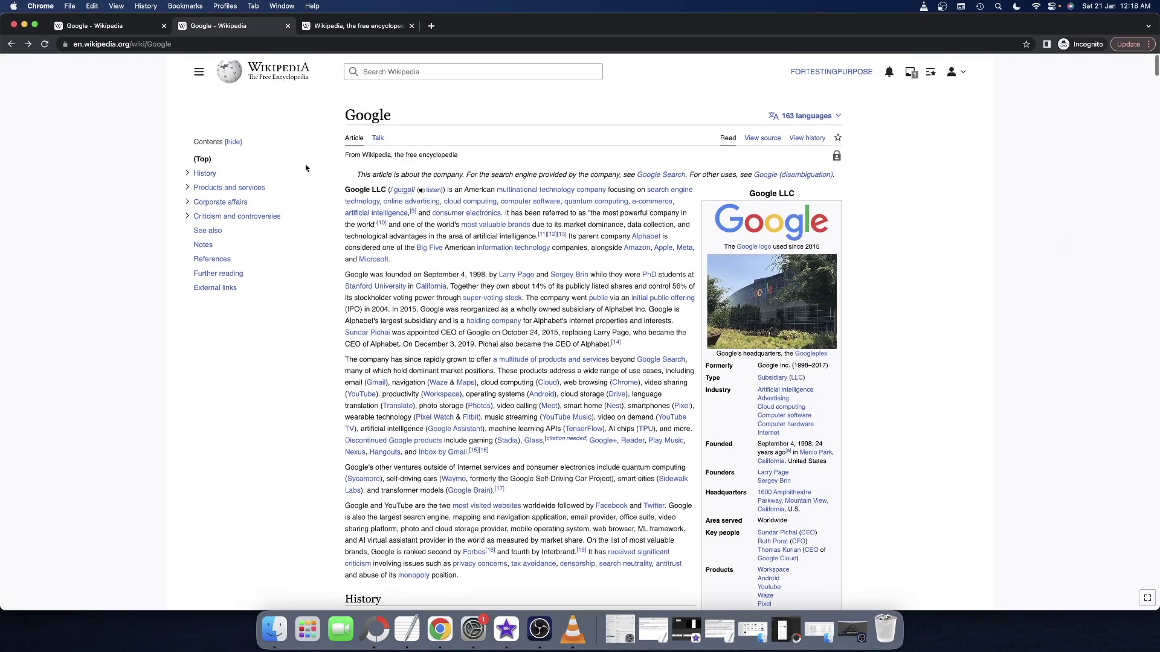
left_click(112, 26)
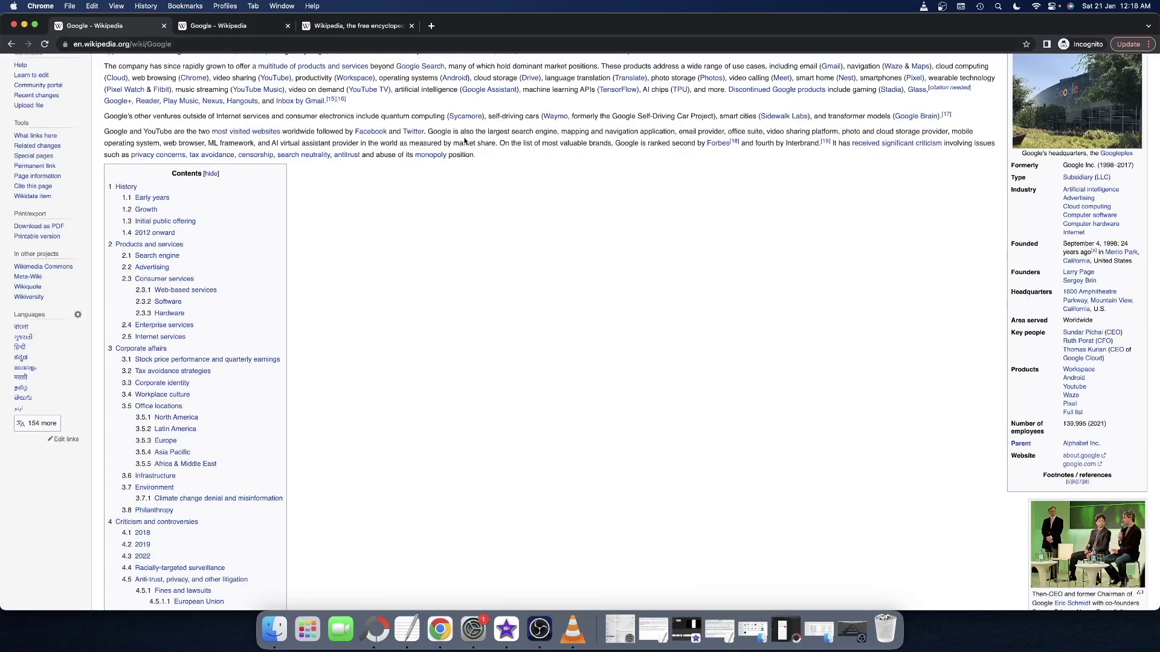
scroll(512, 266, "up", 2)
scroll(511, 266, "up", 2)
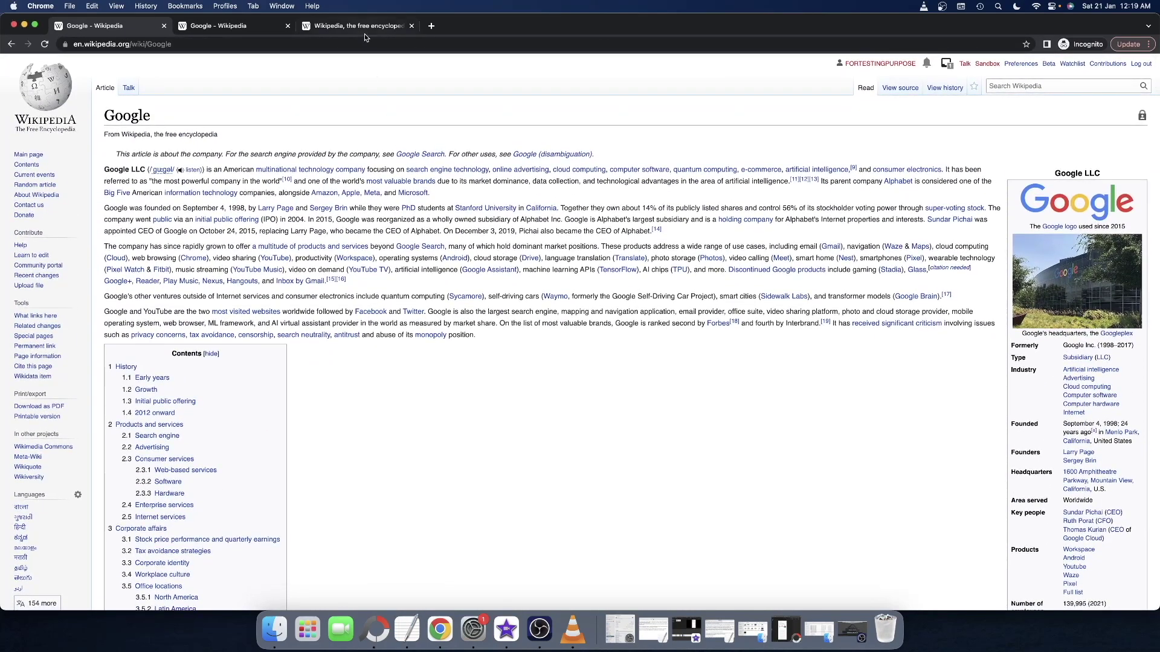
left_click(366, 26)
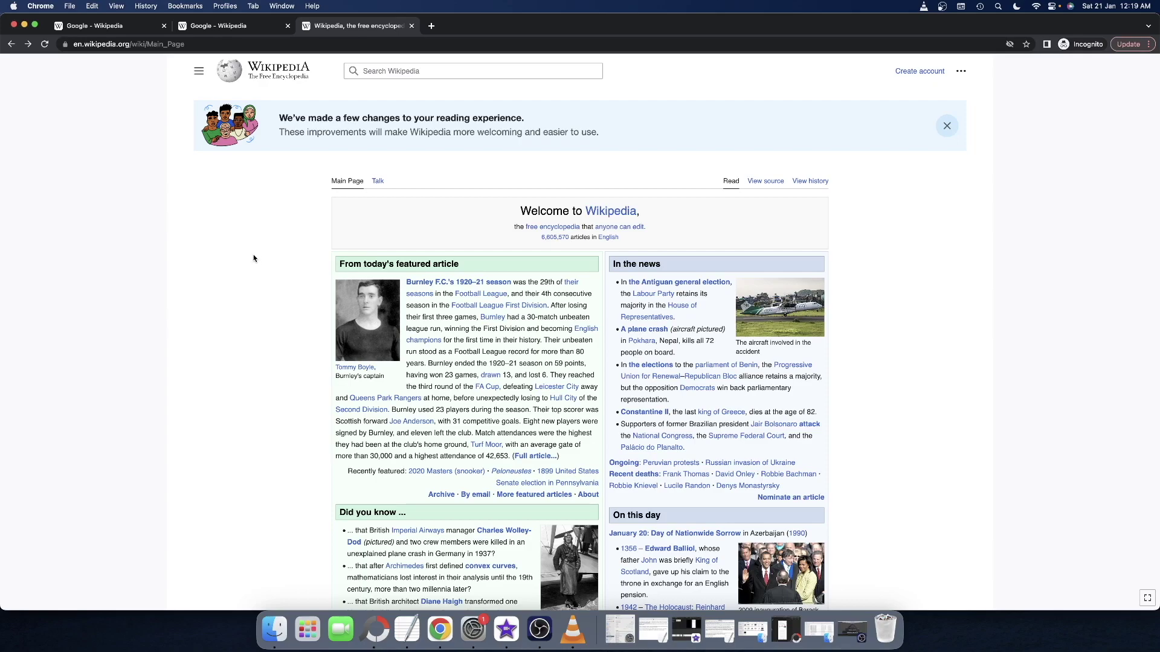
Inspect the logged-out Main Page's web address and its account options menu
left_click(193, 43)
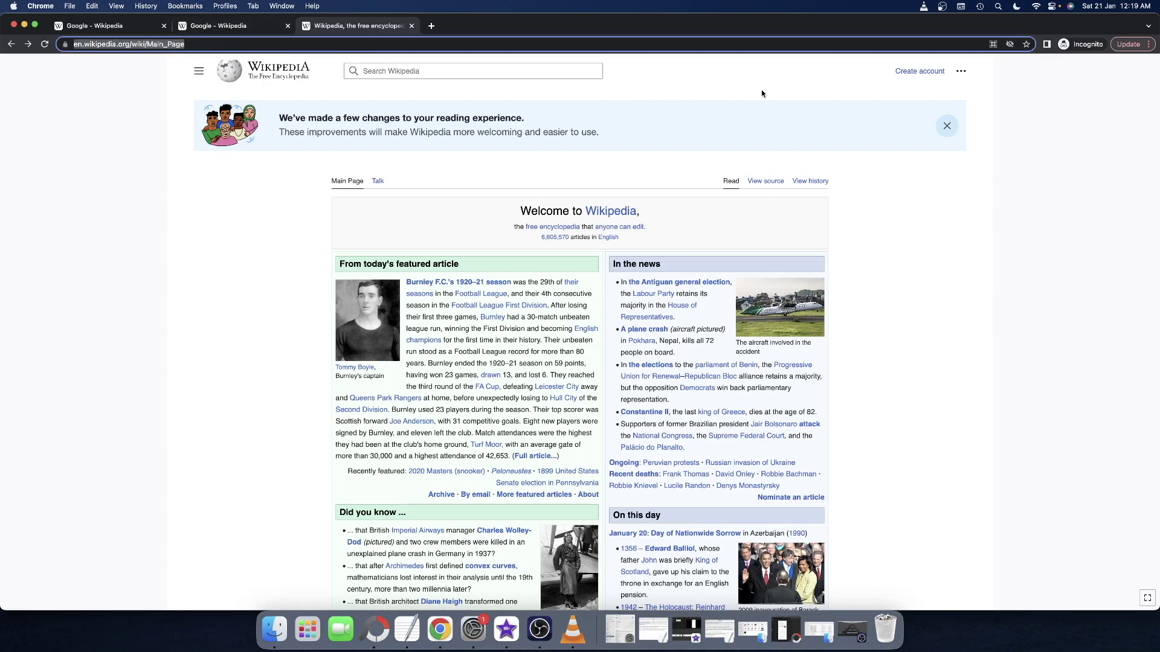
left_click(820, 80)
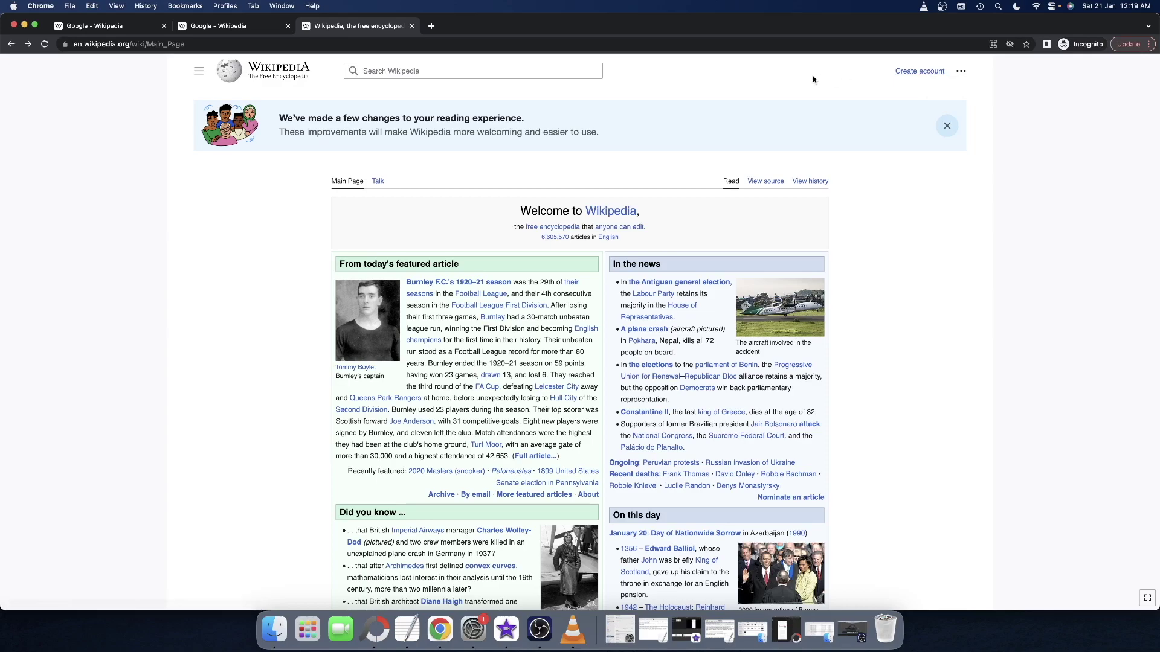
left_click(960, 71)
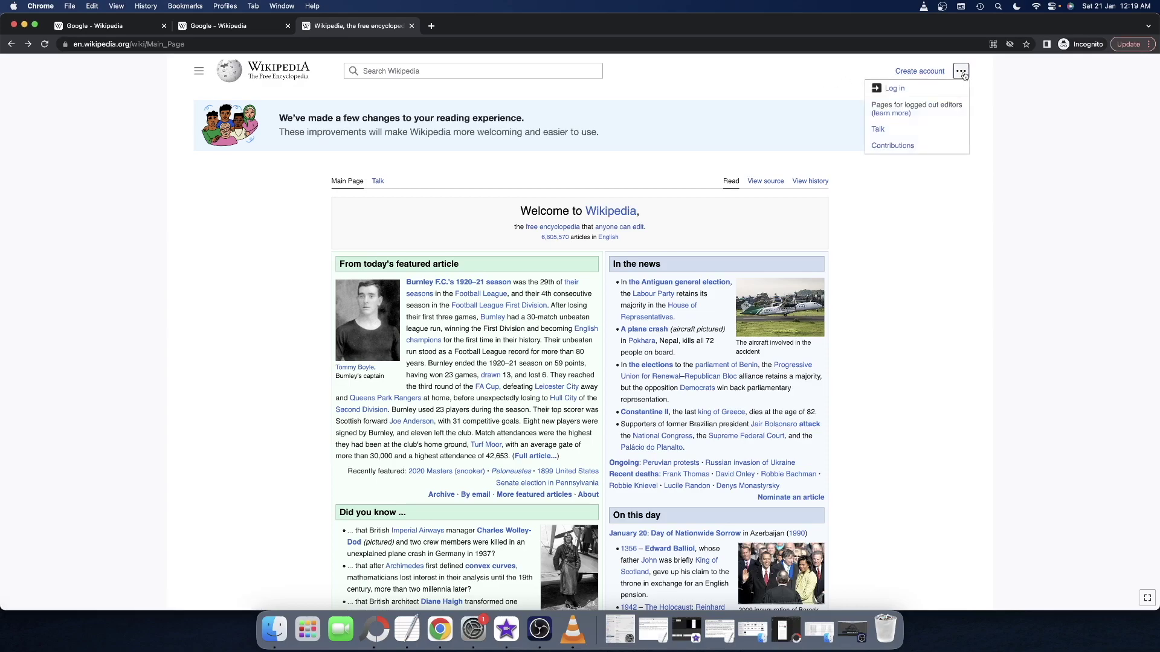
left_click(766, 74)
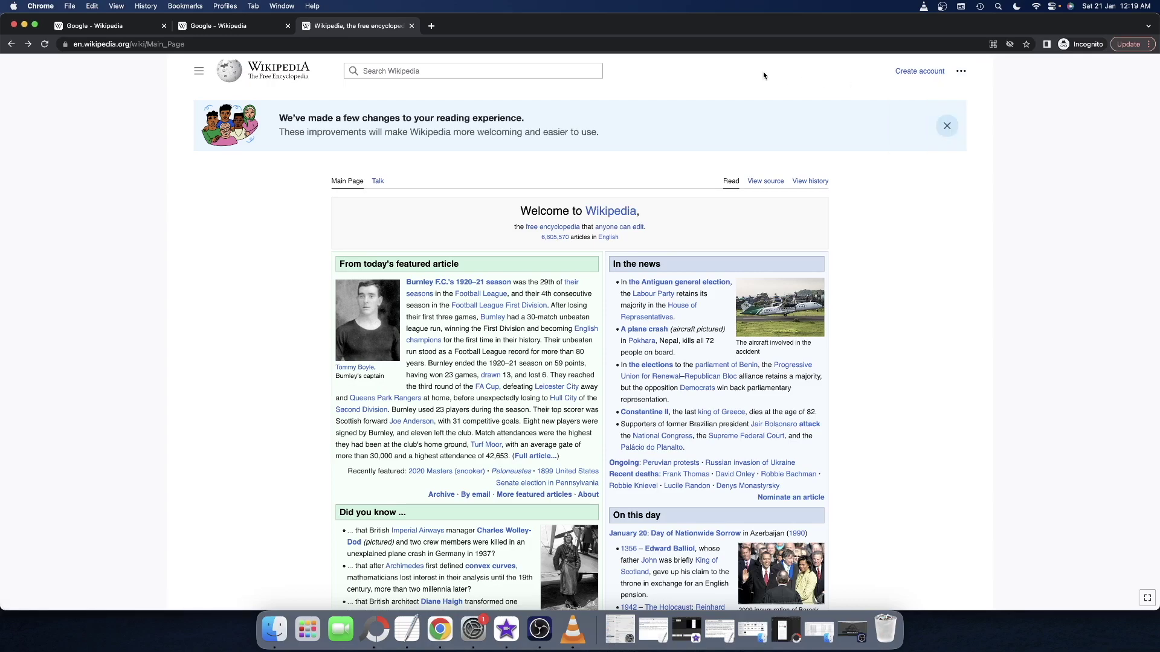
Open account Preferences from the logged-in Google article's account menu
left_click(235, 27)
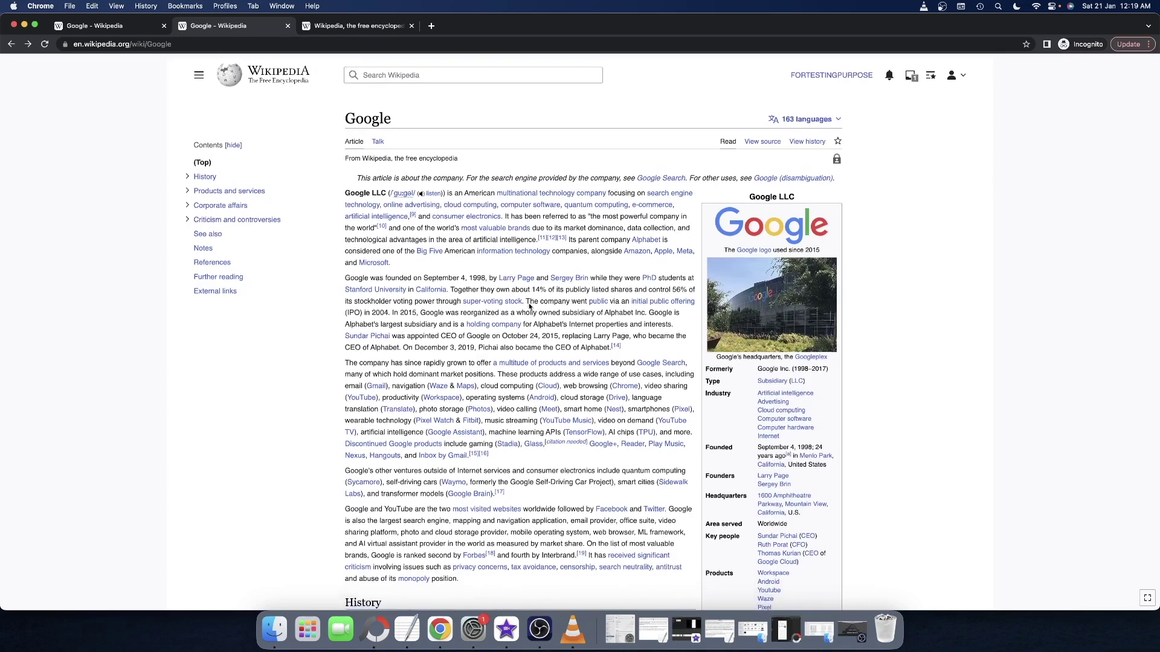
left_click(955, 71)
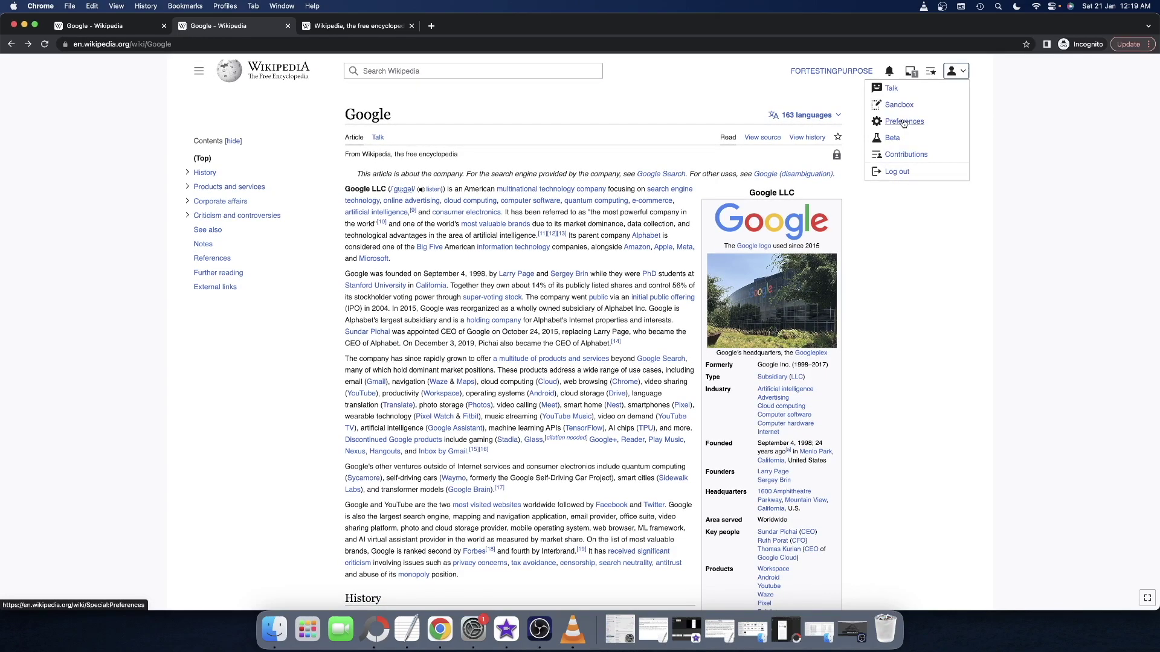
left_click(904, 122)
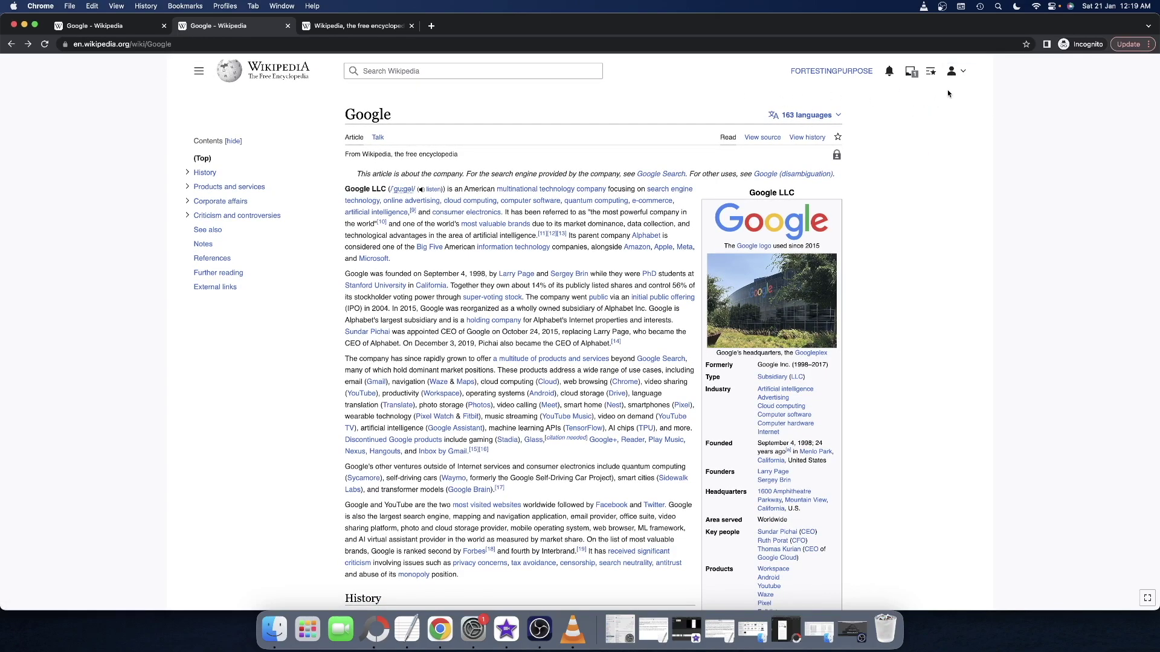
left_click(960, 71)
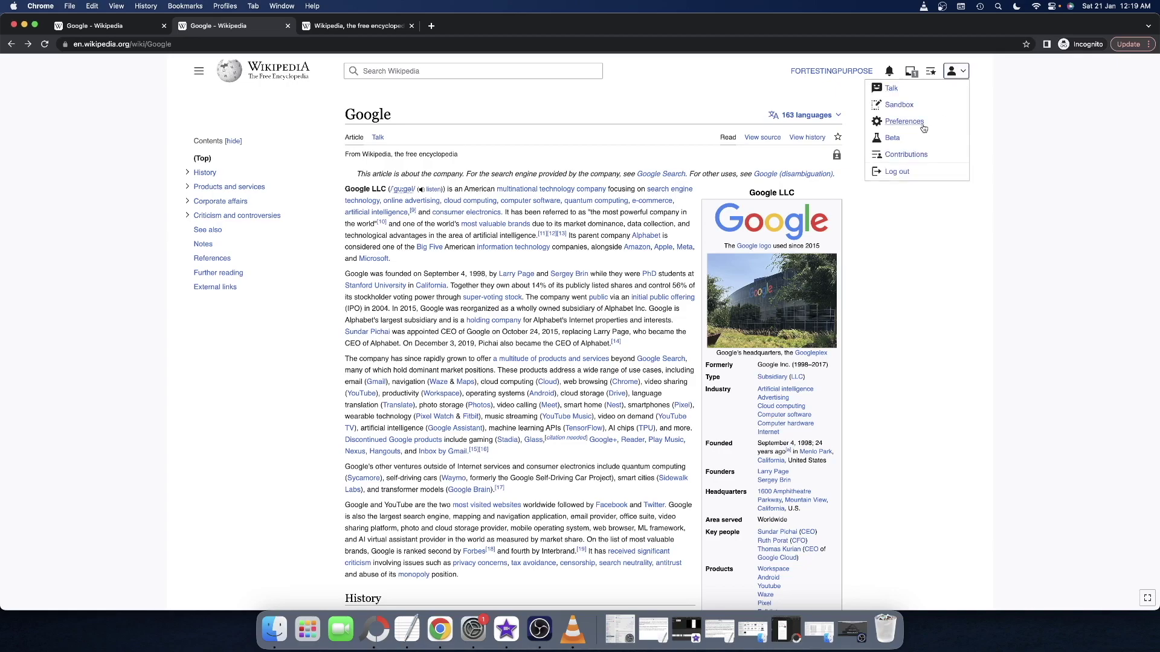
left_click(920, 125)
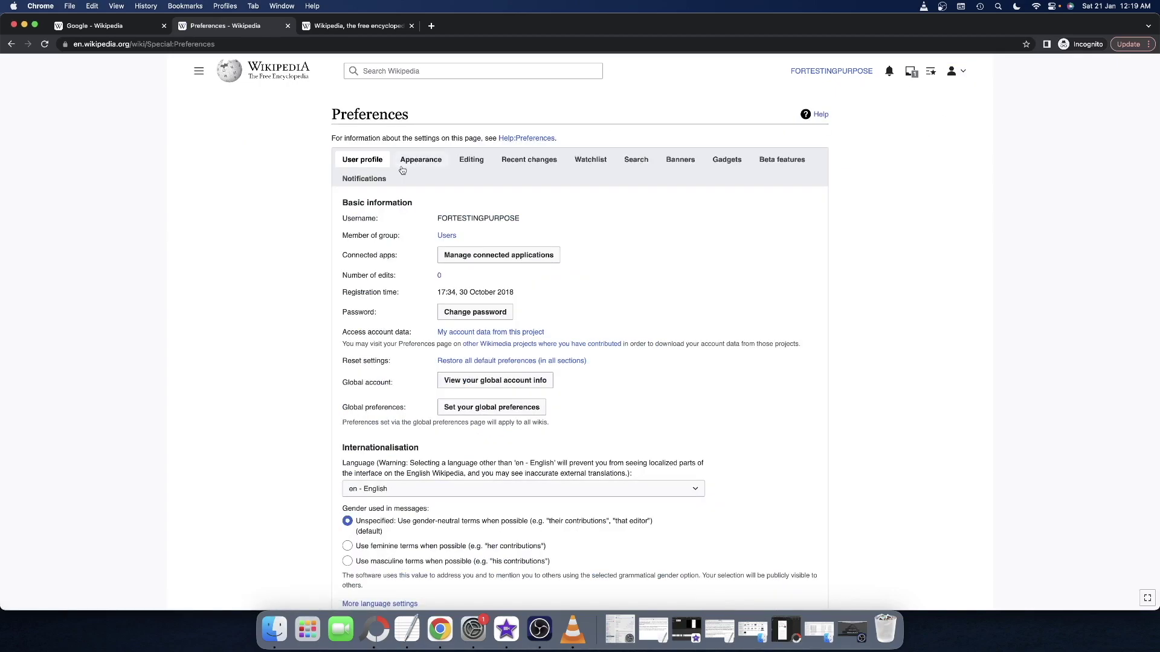
Choose the Vector legacy (2010) skin under Appearance and save the preferences
left_click(423, 161)
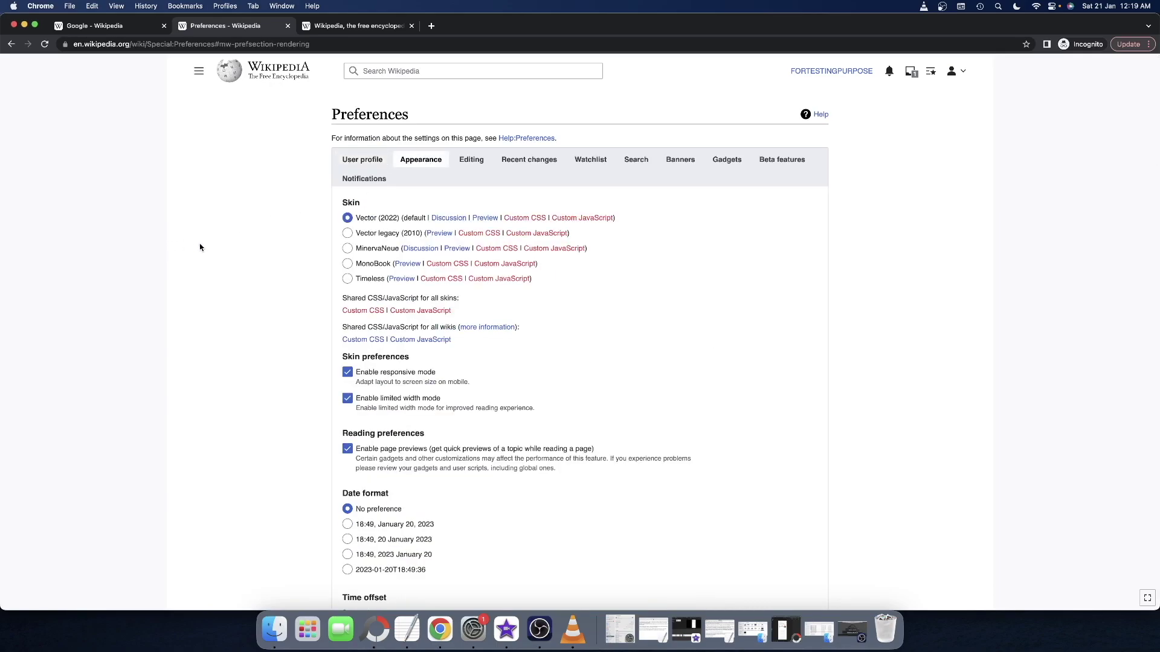
left_click(347, 234)
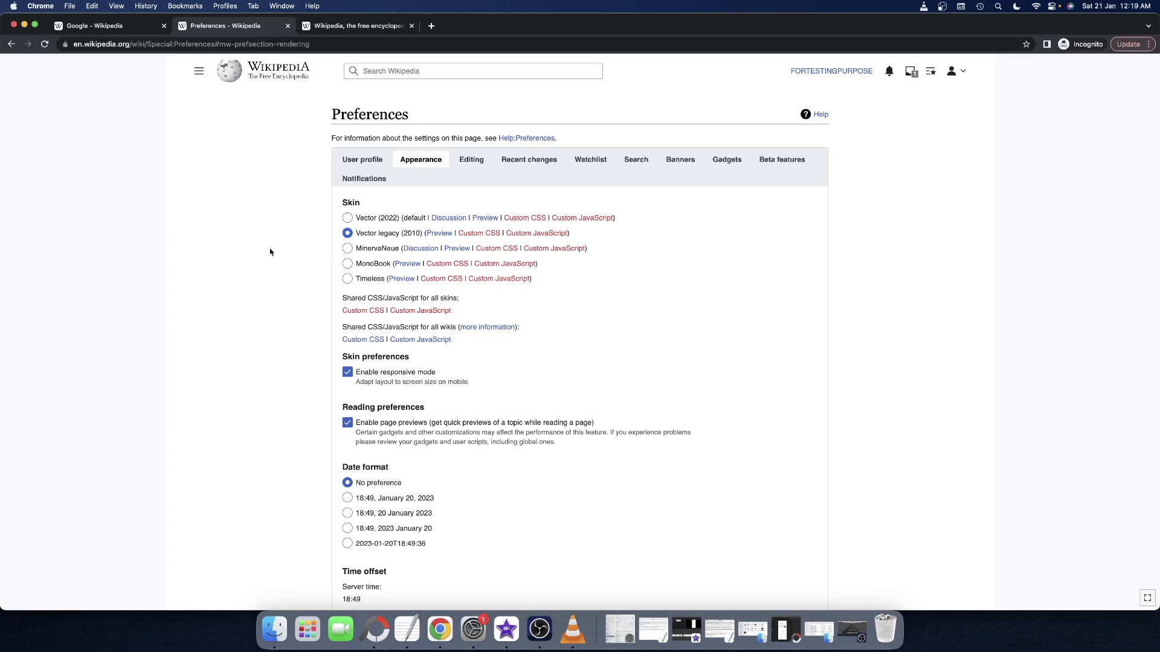
scroll(172, 243, "down", 10)
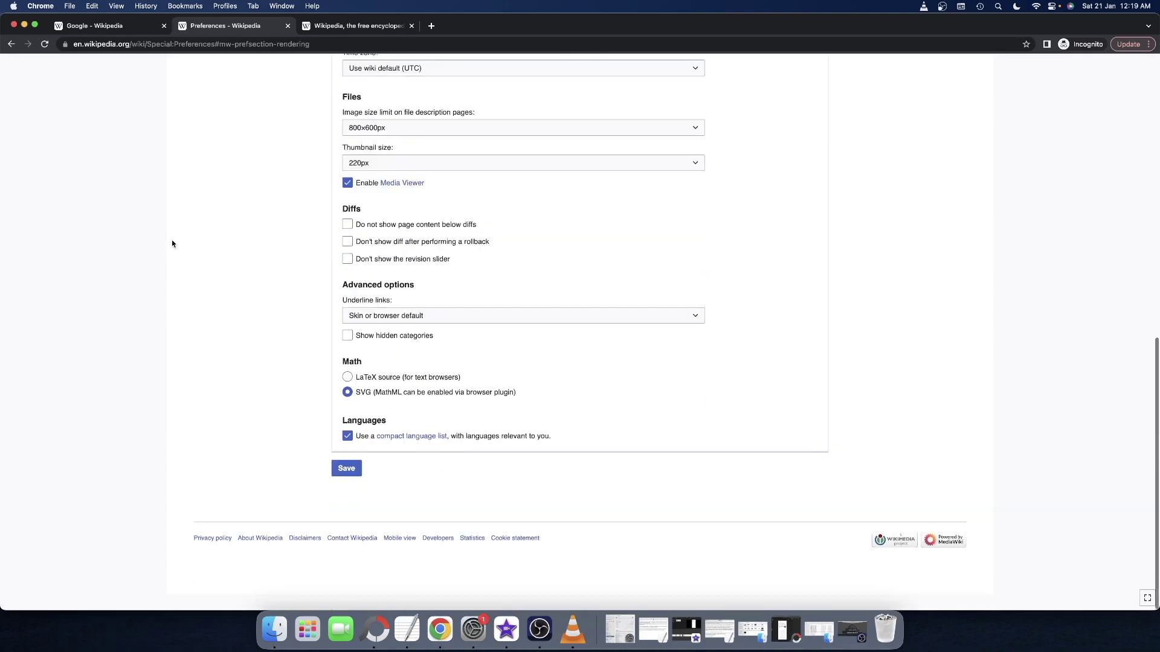
left_click(339, 485)
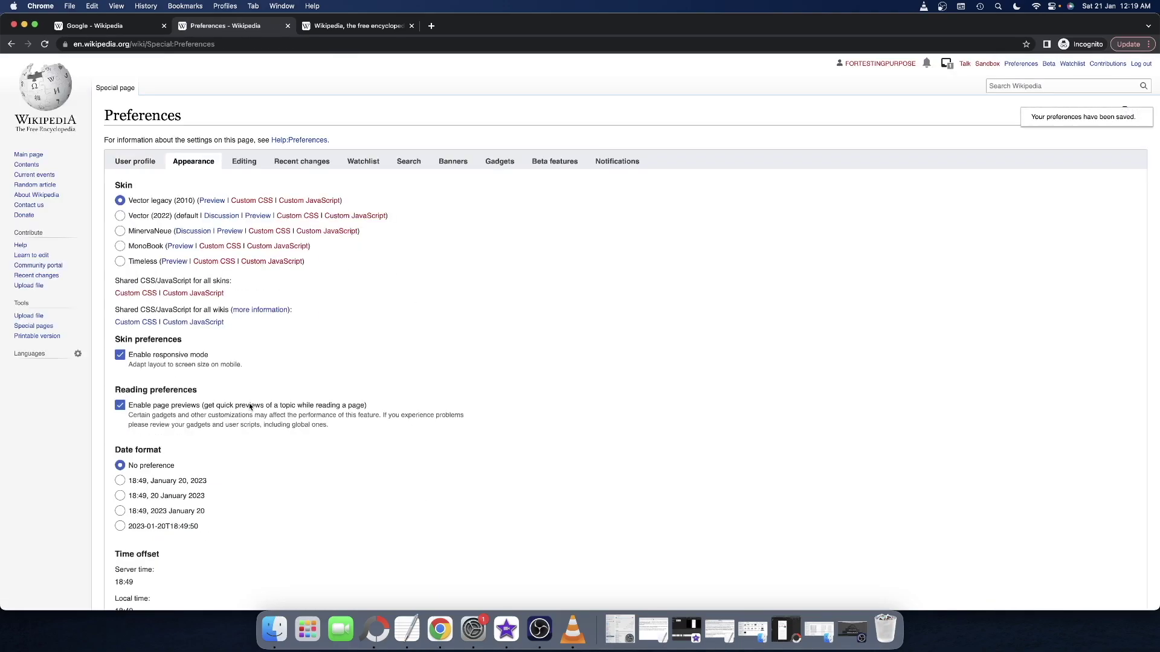
Search Wikipedia for 'google' from earlier searches to load the Google article
left_click(1005, 85)
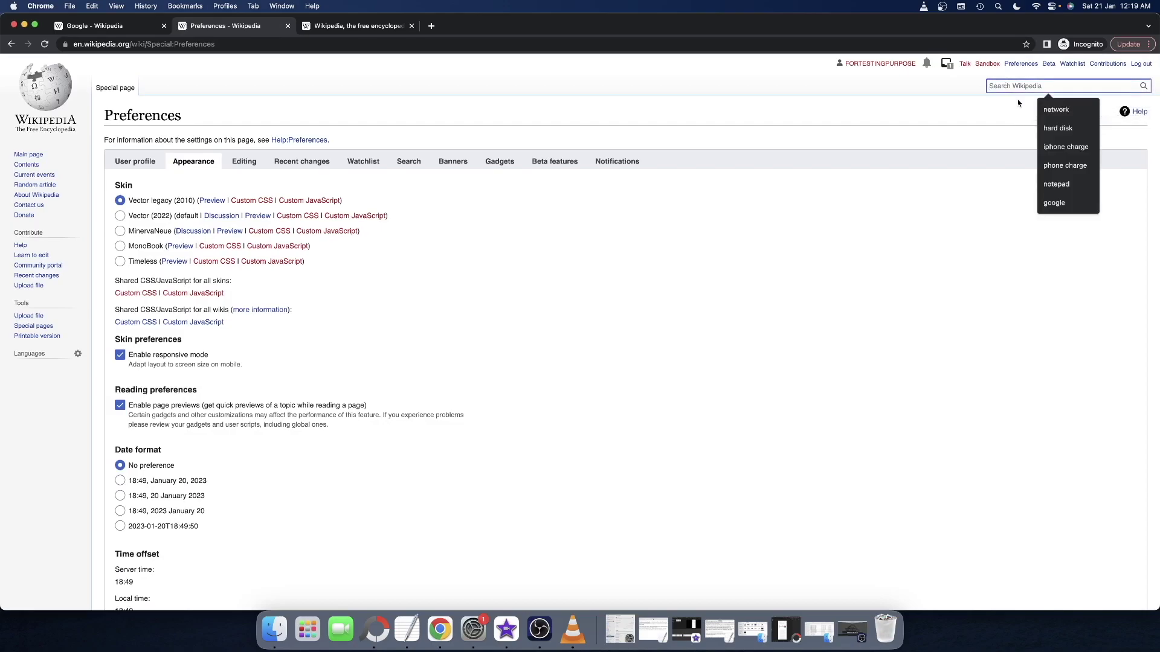
left_click(1050, 209)
key("Return")
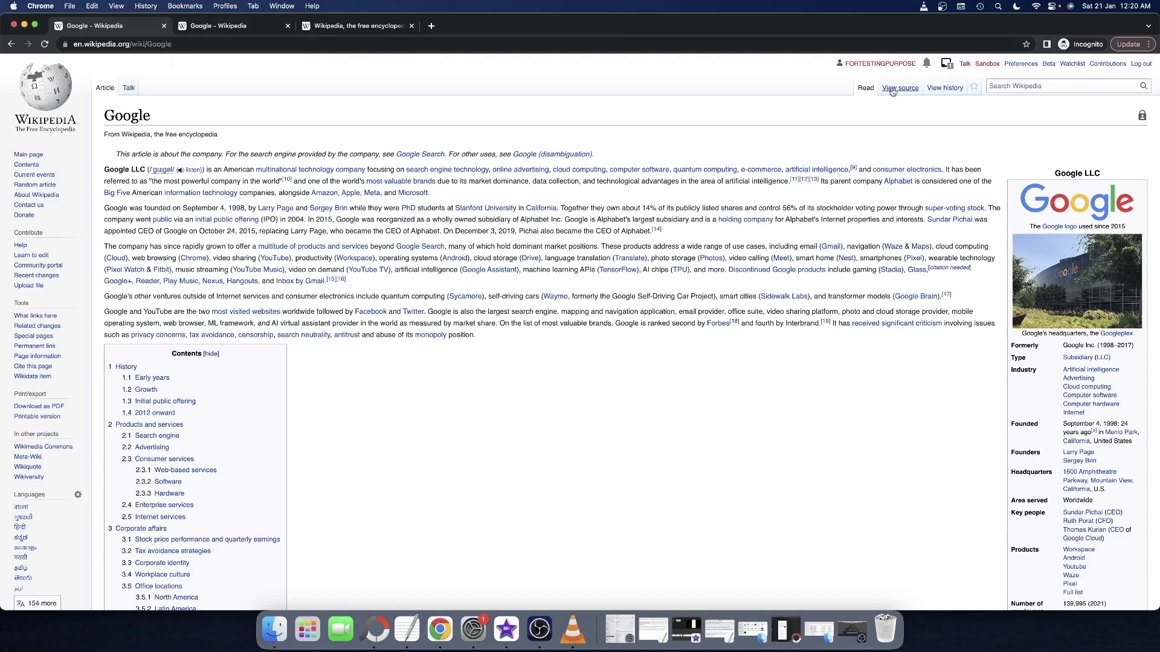
Pick the Vector (2022) skin in Preferences' Appearance settings via Notices, and save
left_click(946, 64)
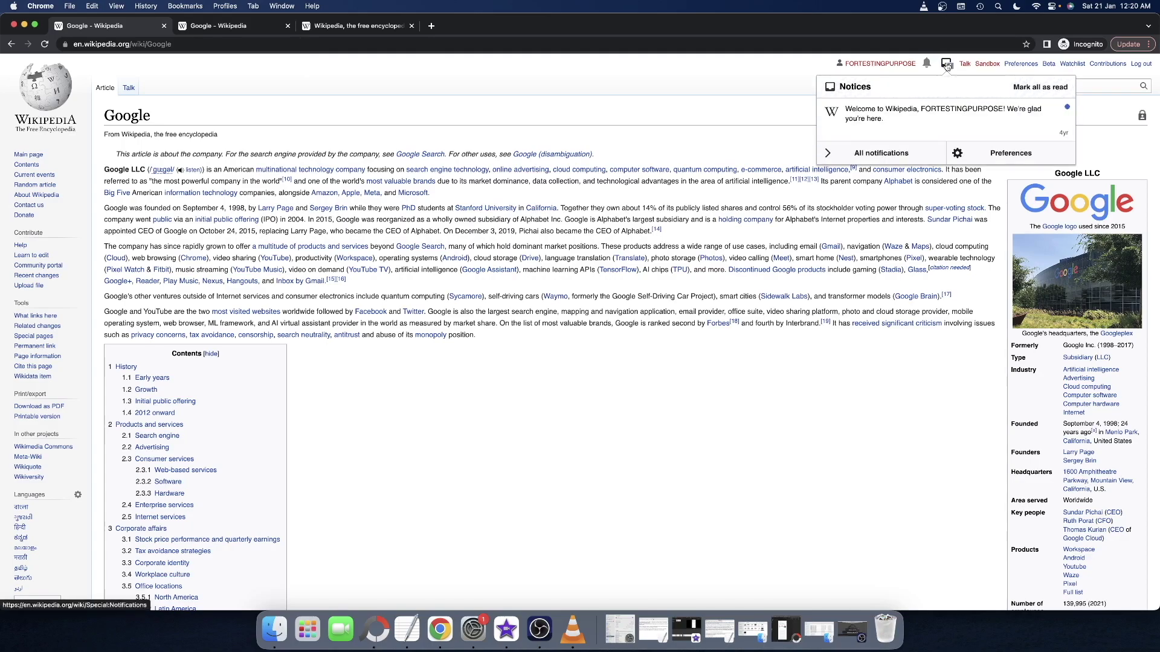
left_click(1004, 156)
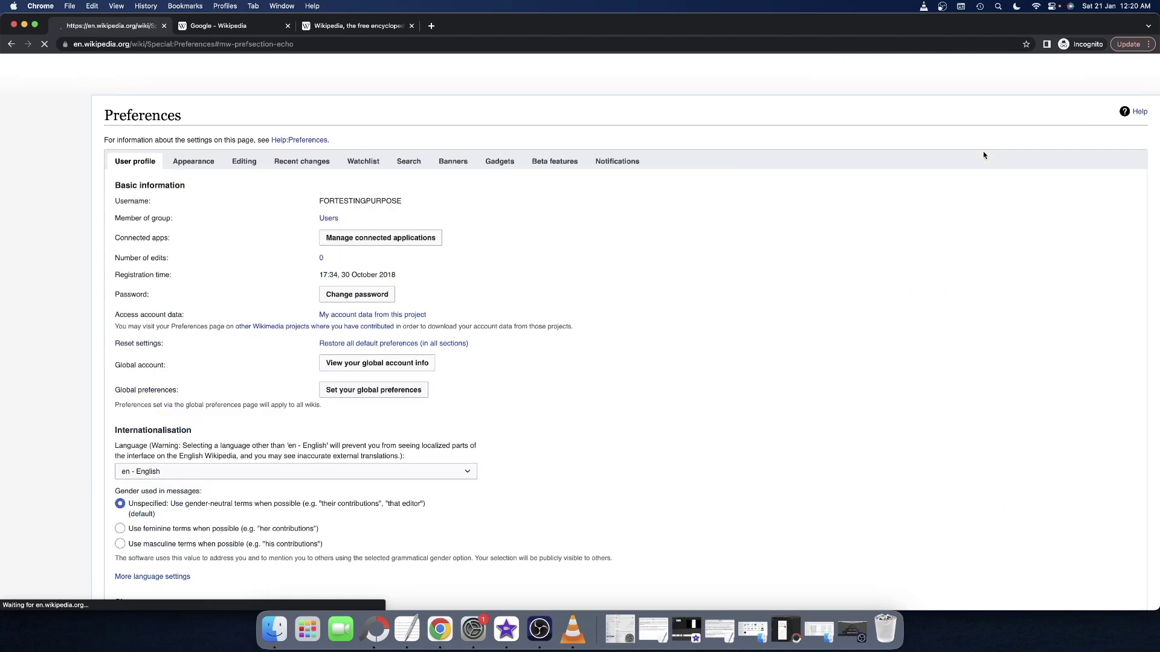
left_click(193, 162)
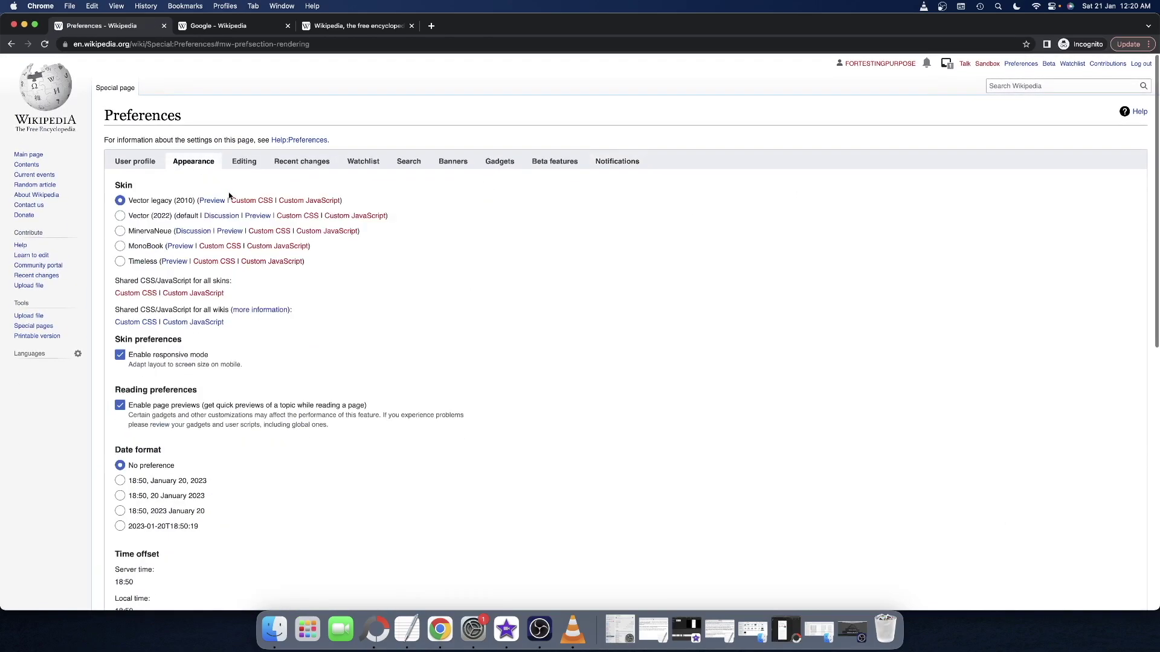
left_click(119, 216)
scroll(119, 219, "down", 15)
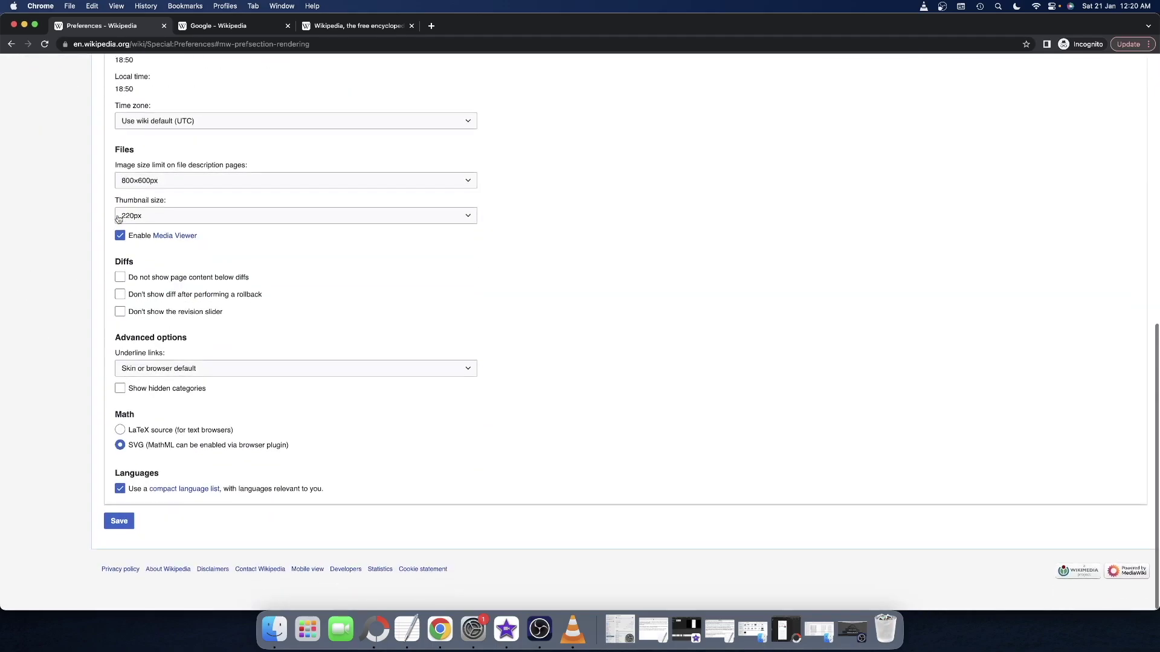
left_click(118, 550)
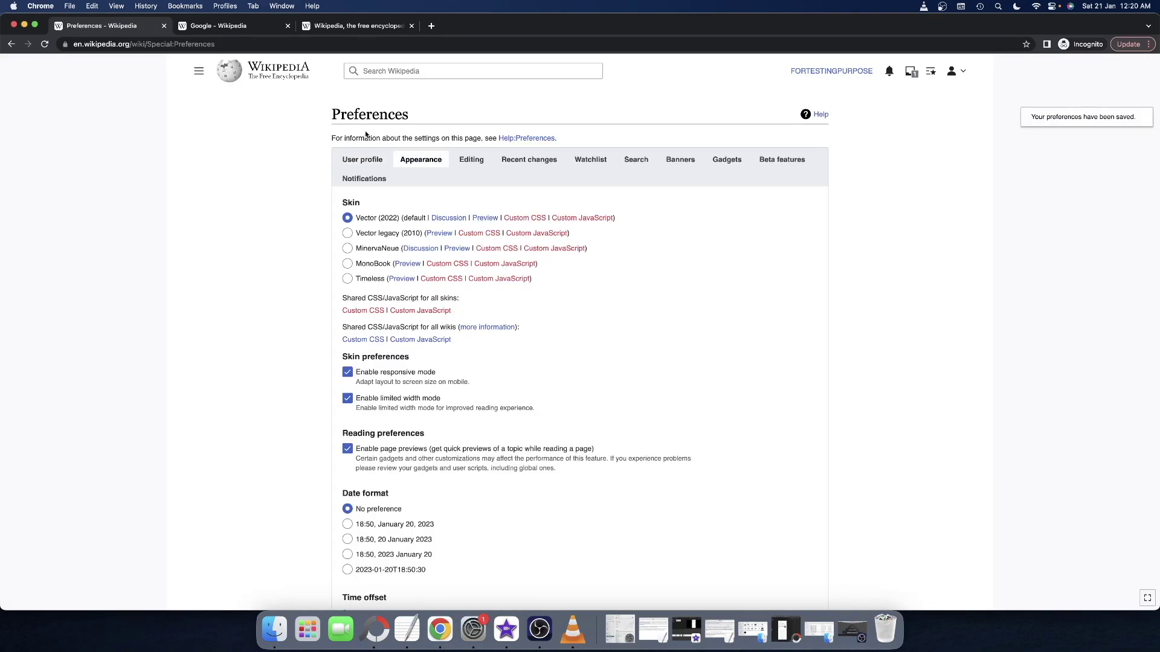
Search for 'google' and reload the Google article so it renders in Vector (2022)
left_click(399, 71)
type("google")
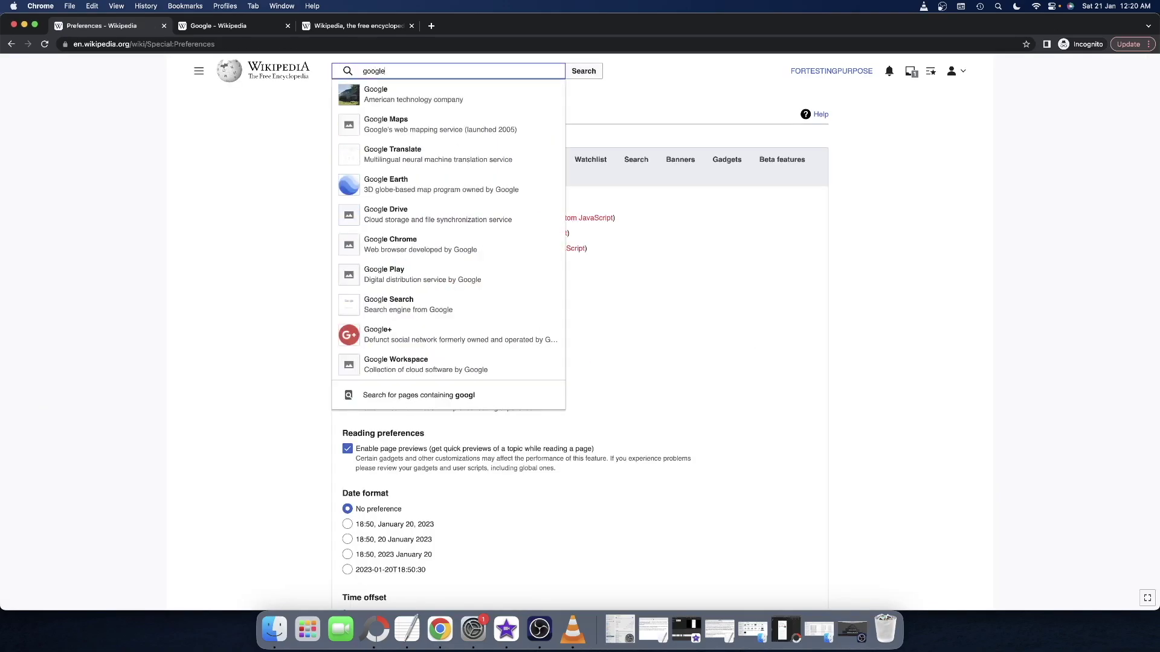
key("Return")
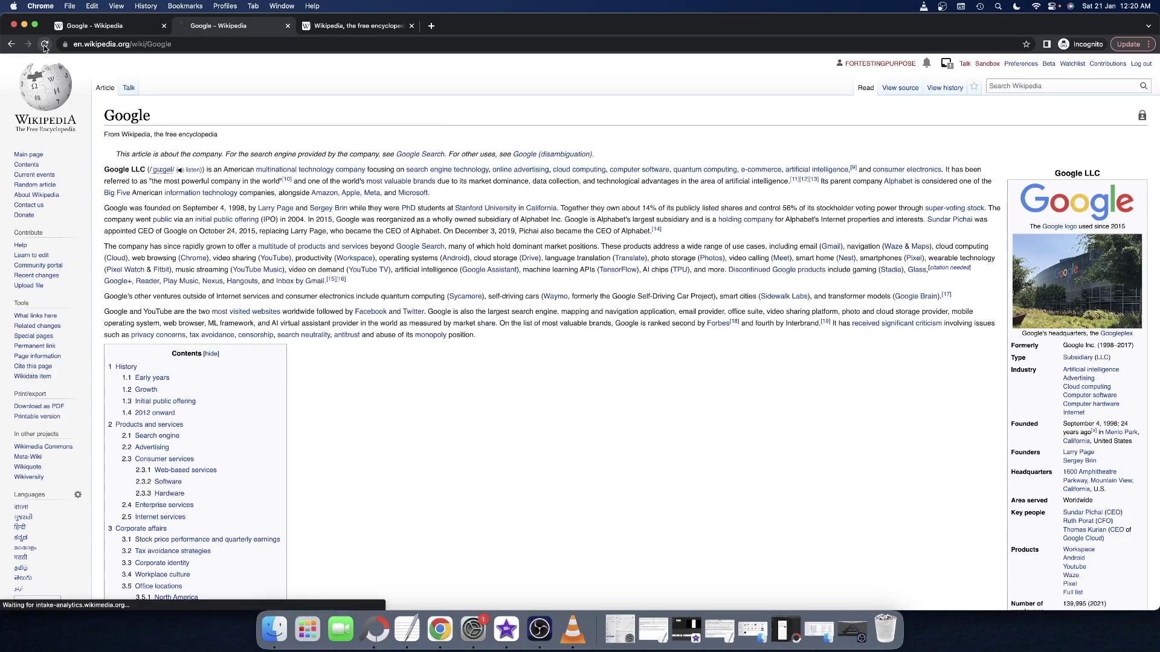
left_click(44, 45)
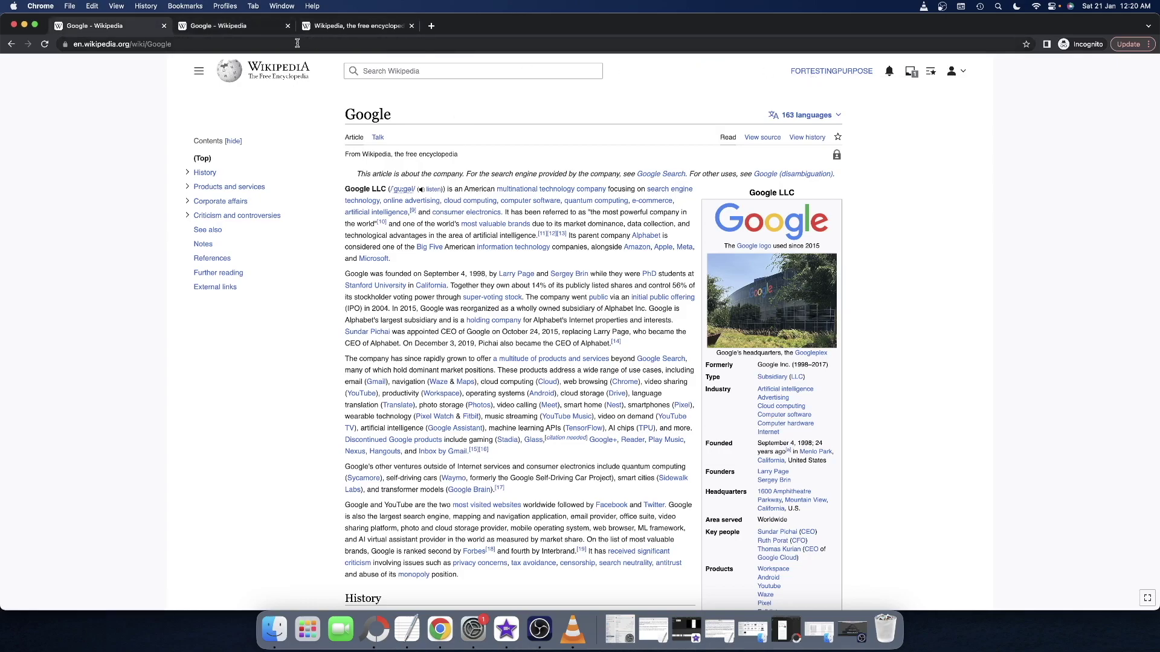
left_click(46, 44)
From the second Google tab, select Vector legacy (2010) in Preferences > Appearance and save
left_click(249, 29)
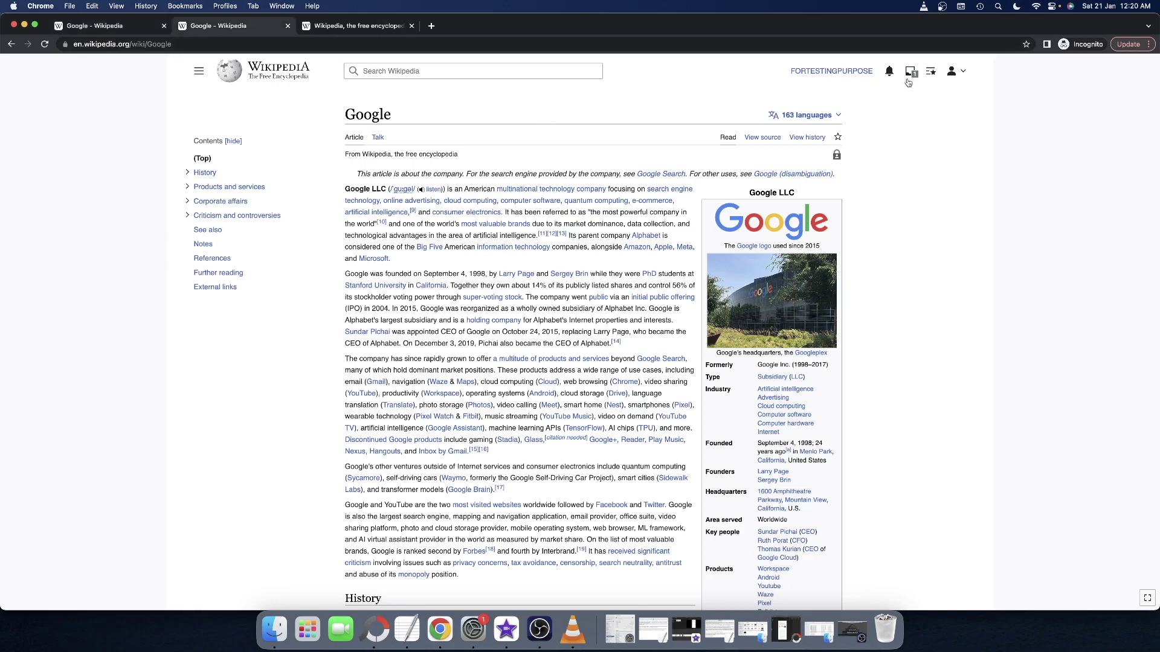
left_click(912, 72)
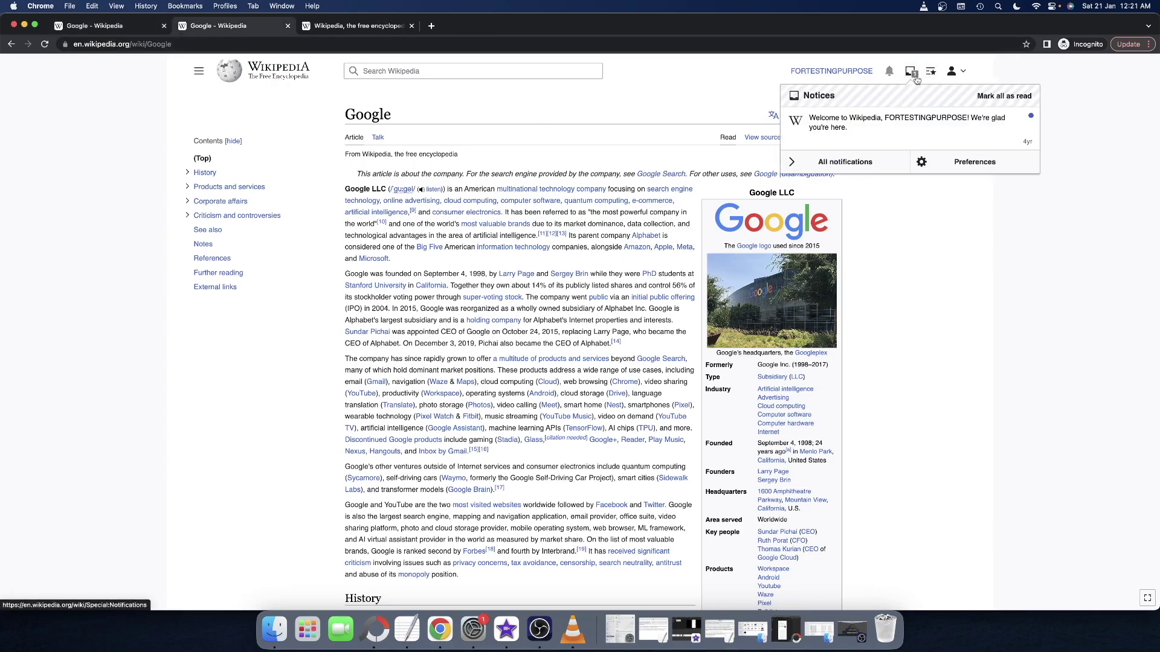
left_click(982, 166)
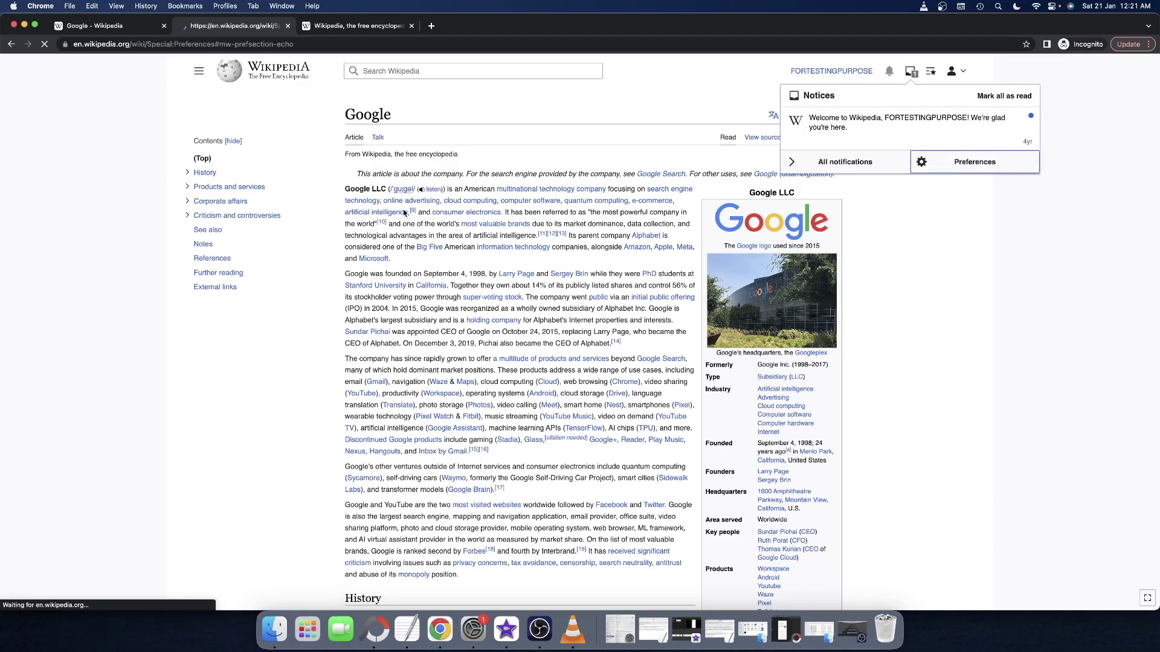
left_click(411, 161)
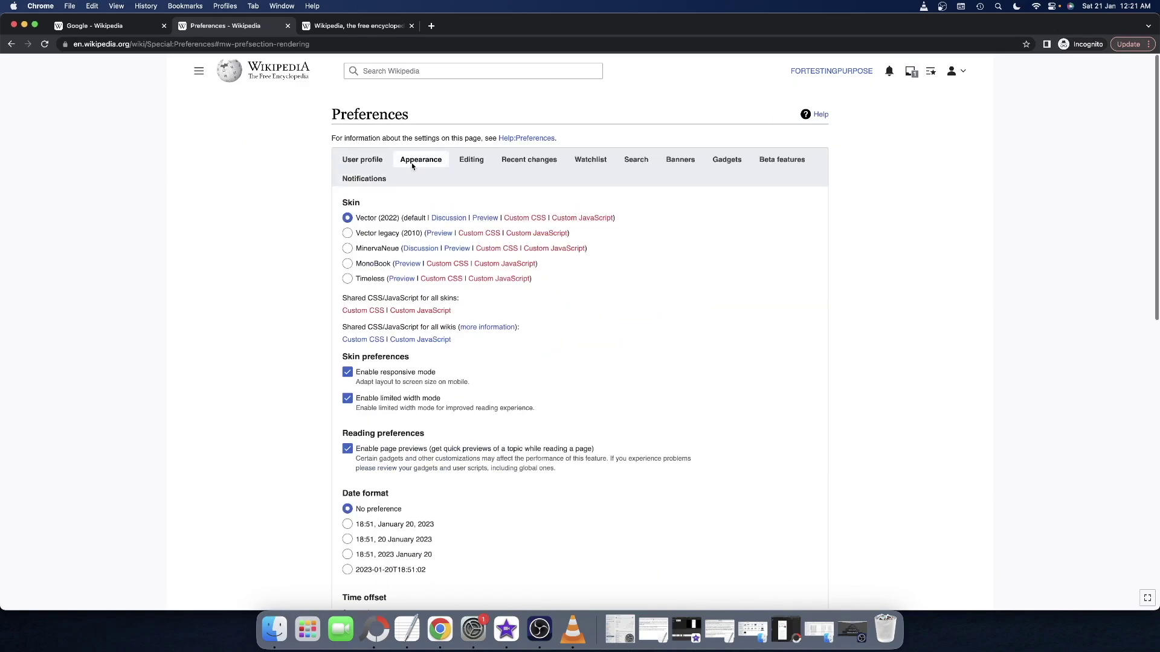
left_click(350, 235)
scroll(288, 300, "down", 10)
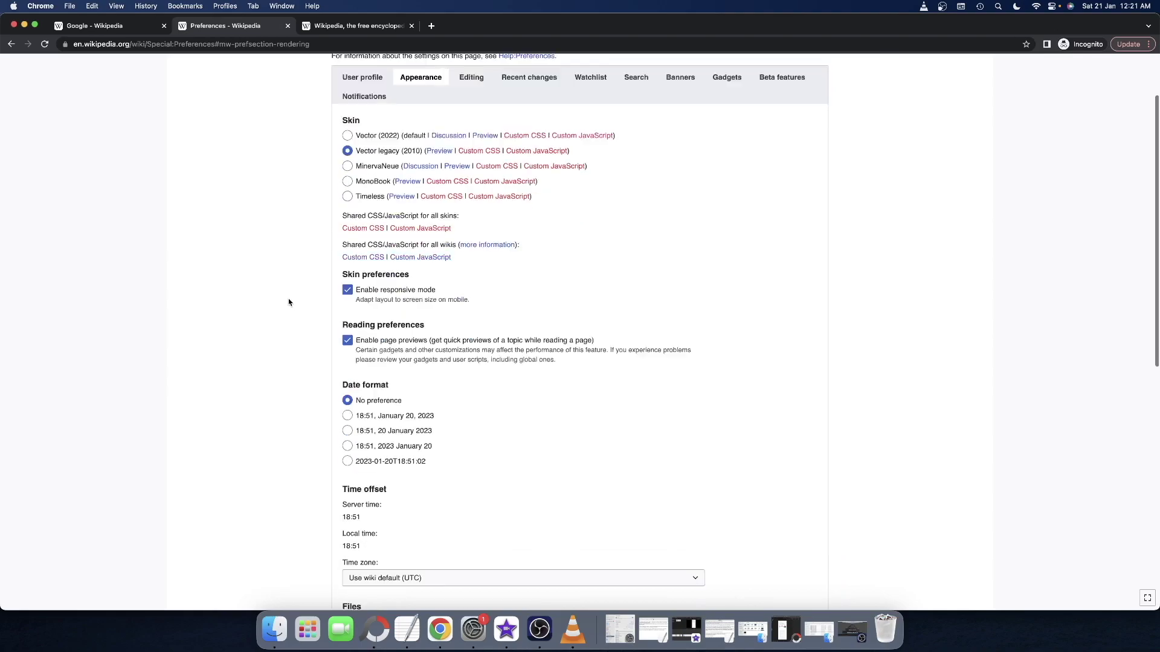
left_click(342, 490)
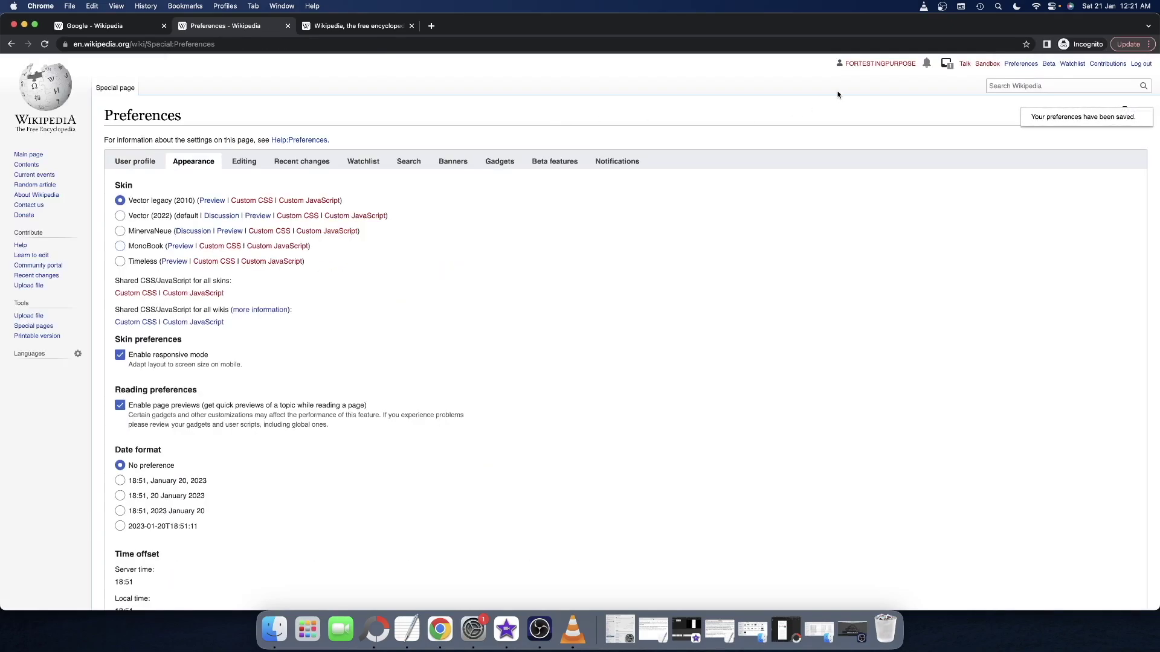
Search for 'google', then reload the first Google tab so it shows the legacy layout
left_click(1030, 87)
type("google")
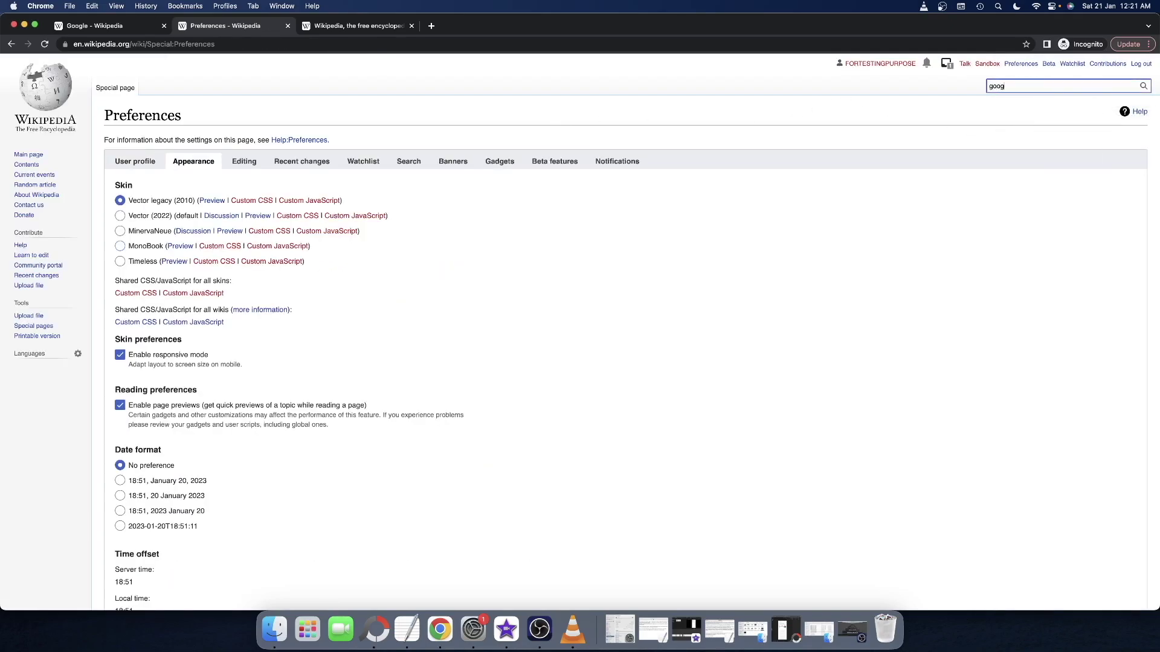
key("Return")
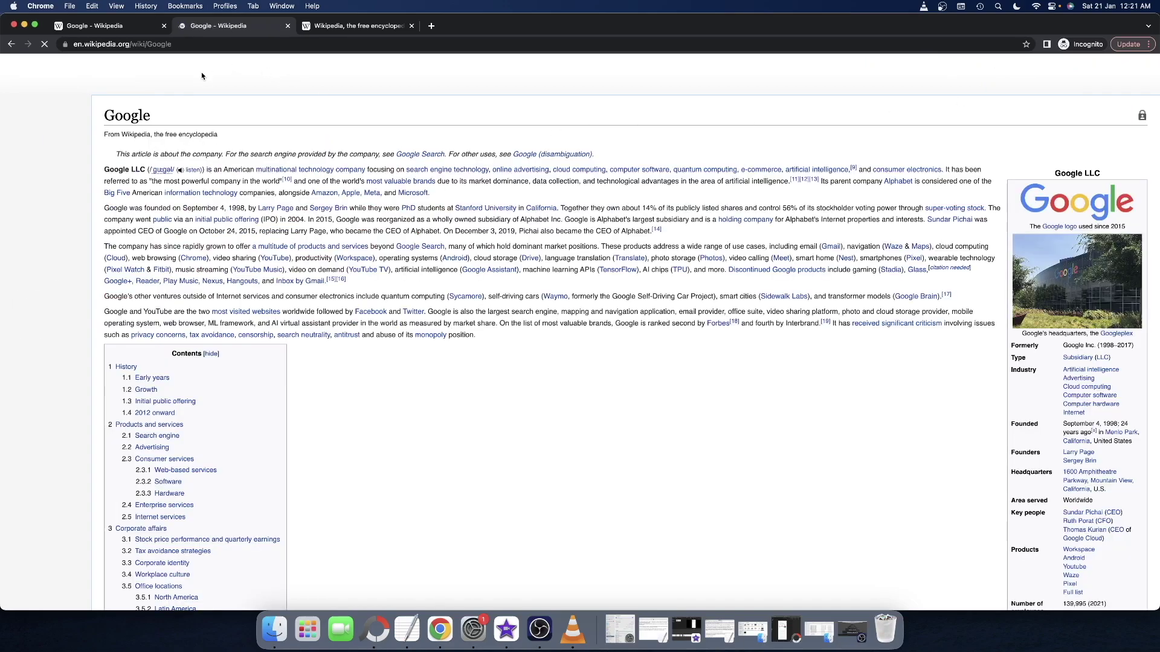
left_click(131, 30)
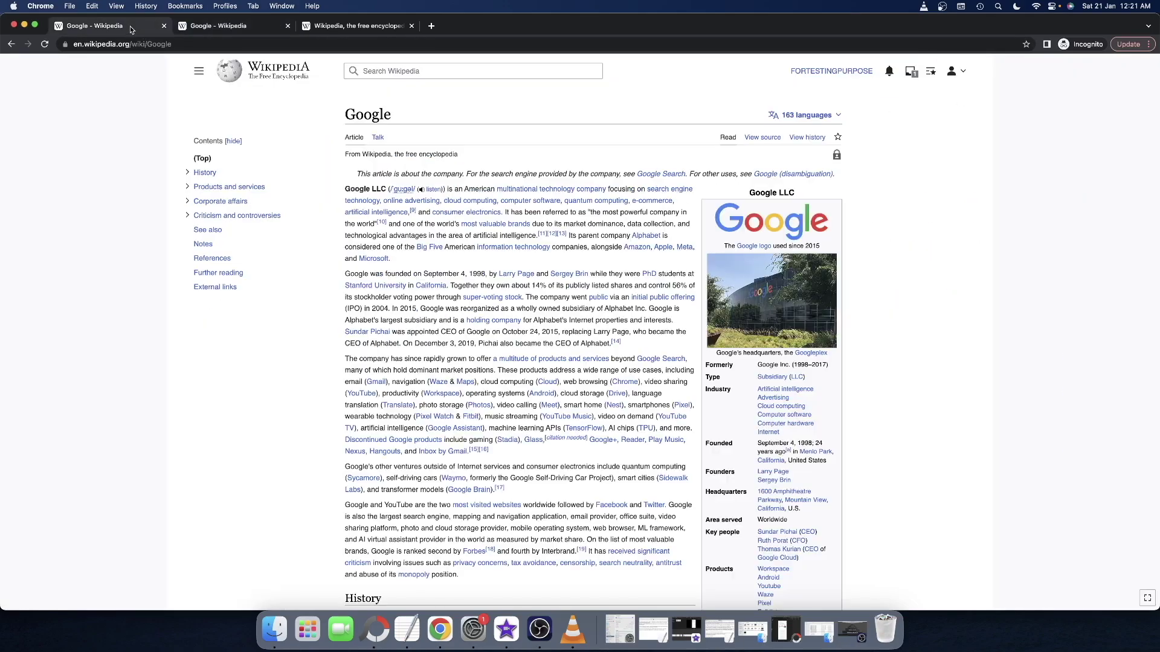
left_click(48, 45)
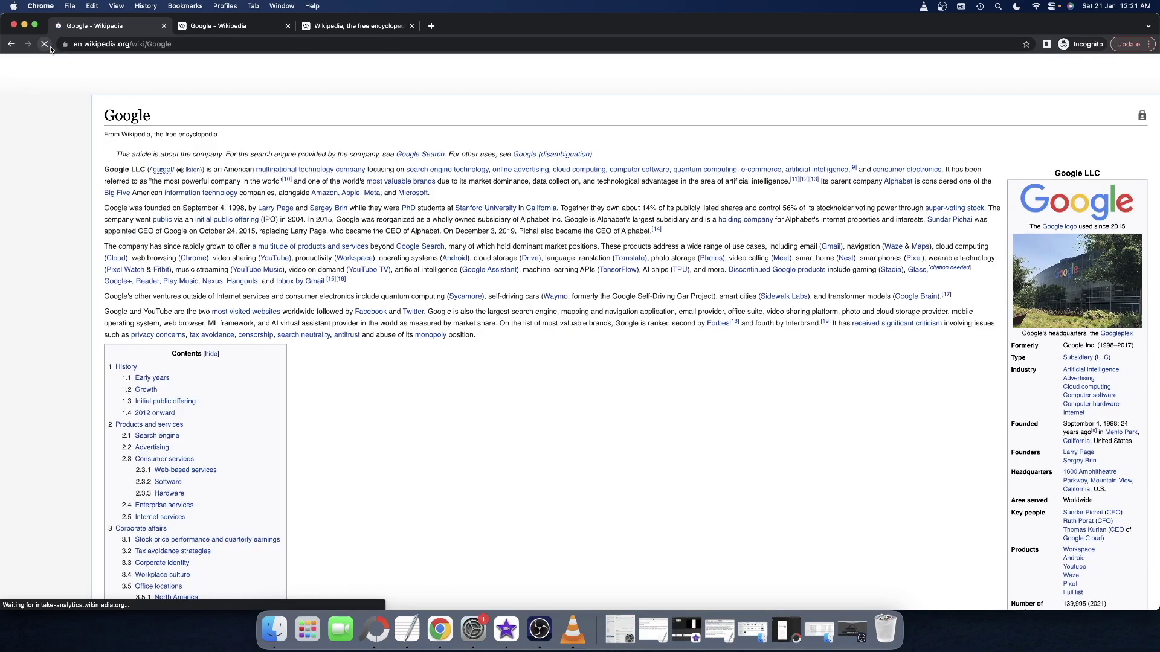